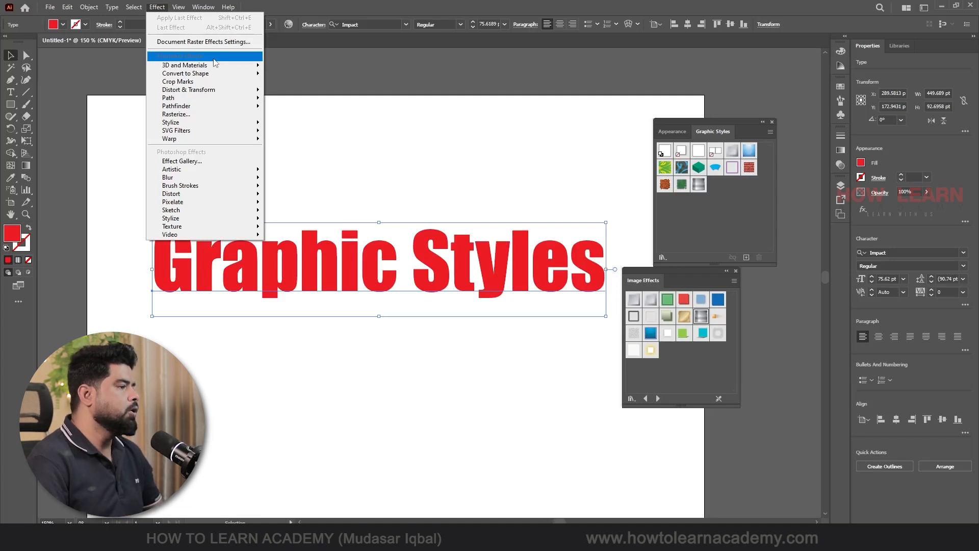
Start a Drop Shadow effect on the "Graphic Styles" text, with the blending mode kept at Multiply
mouse_move(216, 185)
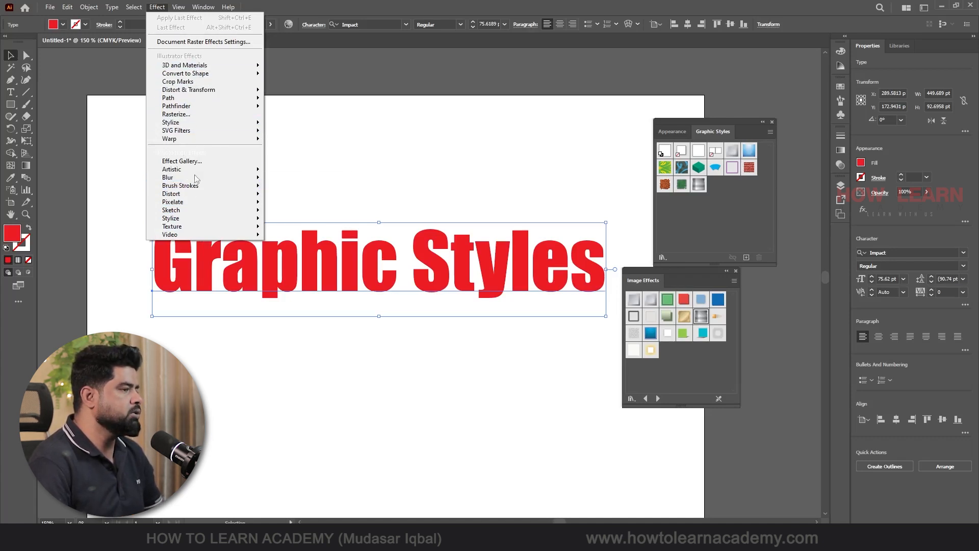
mouse_move(199, 100)
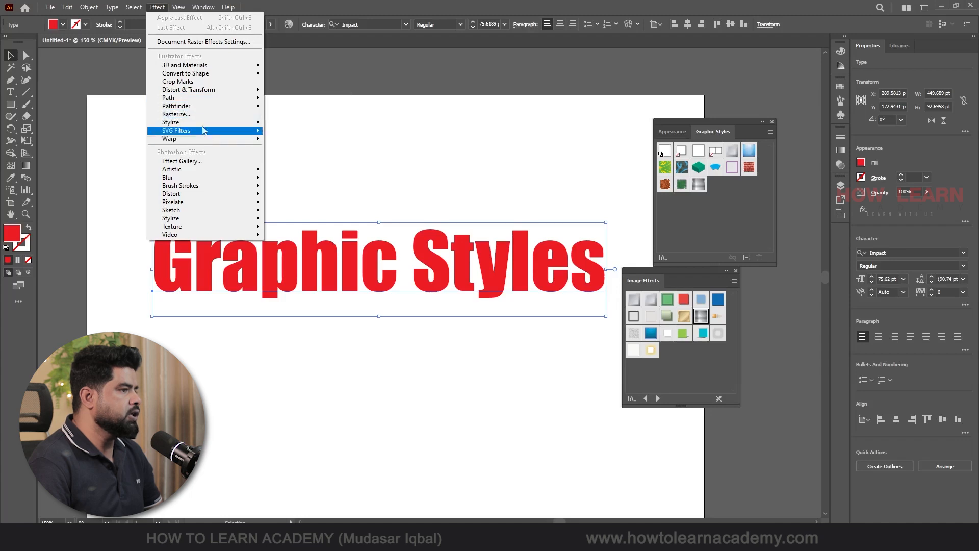
mouse_move(192, 127)
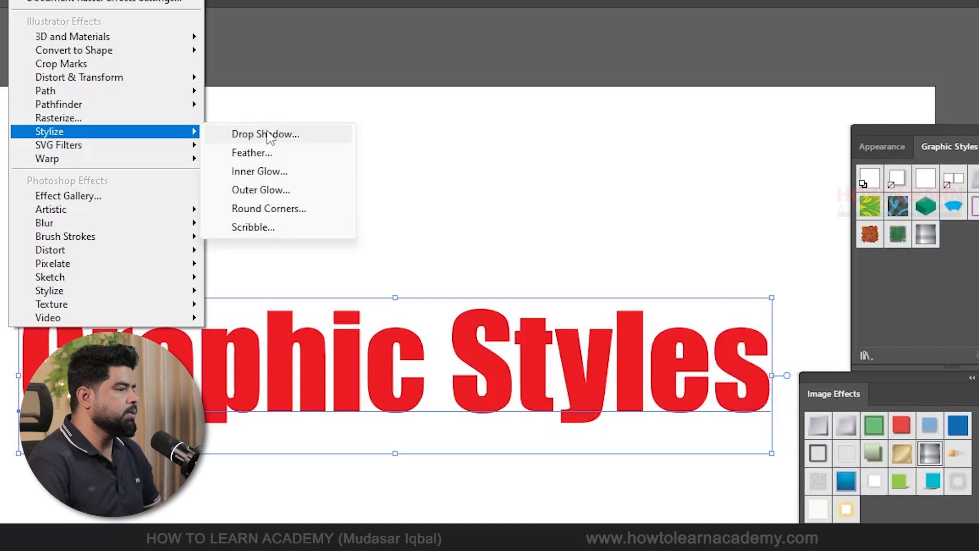
left_click(270, 135)
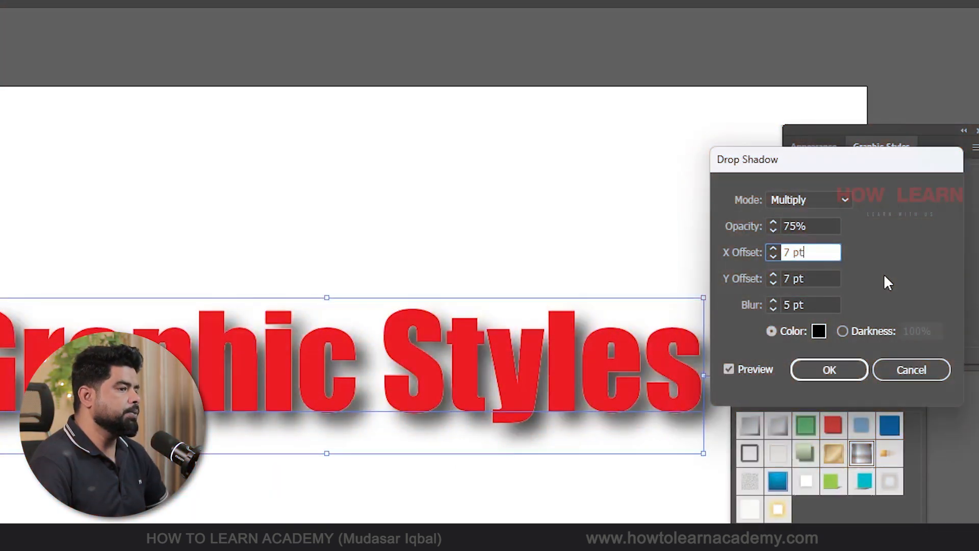
left_click(822, 199)
left_click(920, 258)
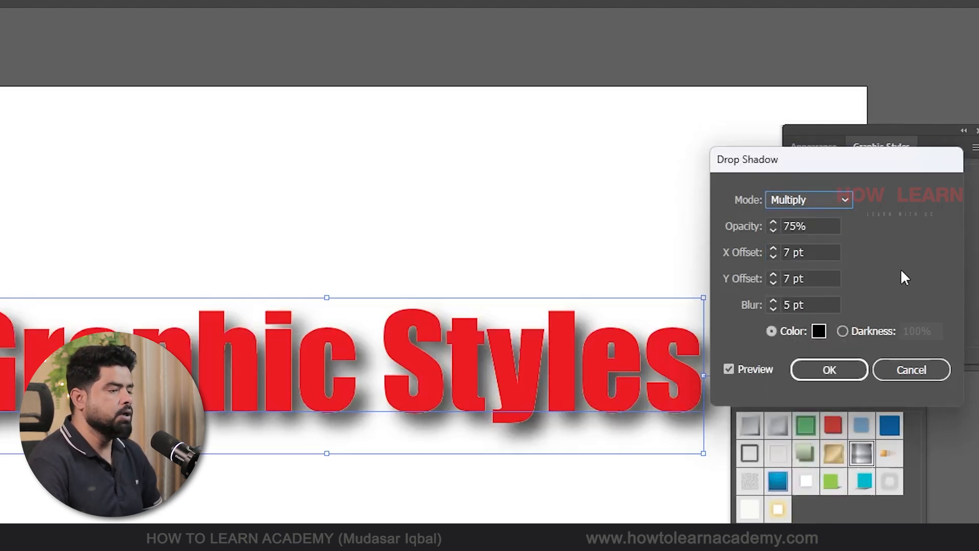
Try a lighter shadow opacity of 37% and return it to 75%
left_click(818, 228)
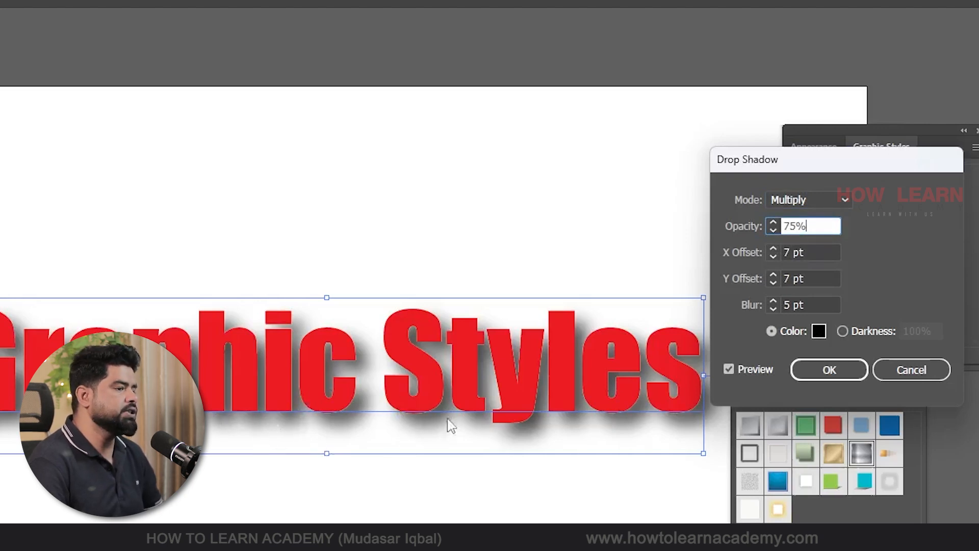
left_click(773, 230)
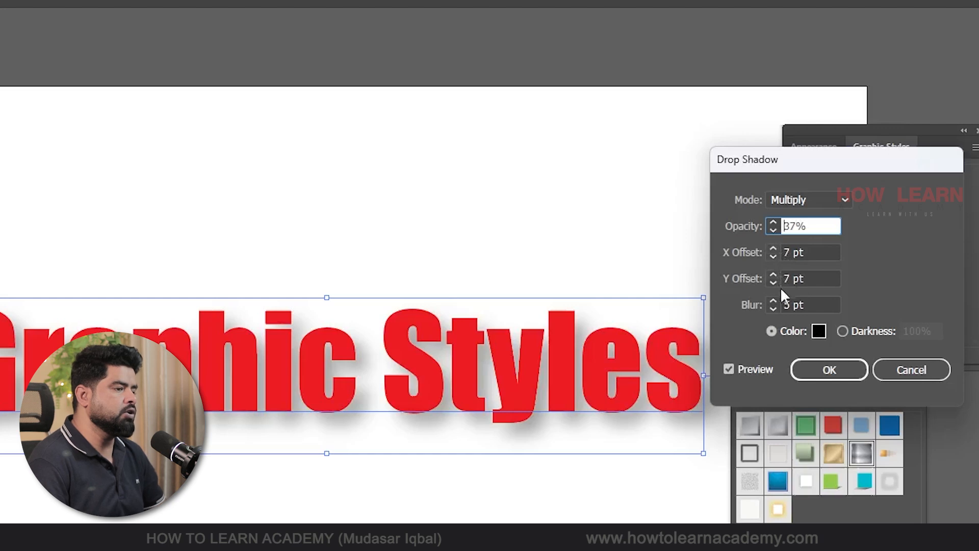
left_click(815, 278)
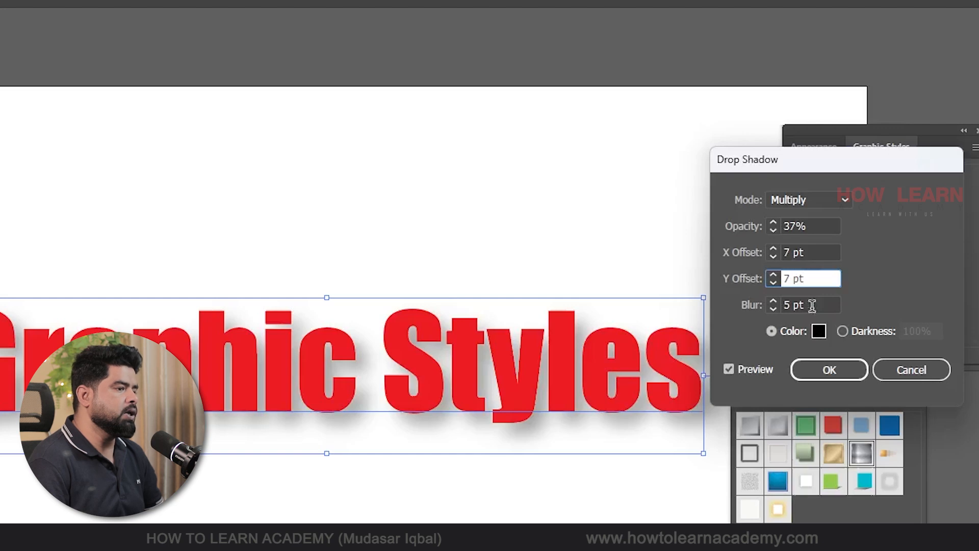
left_click(813, 226)
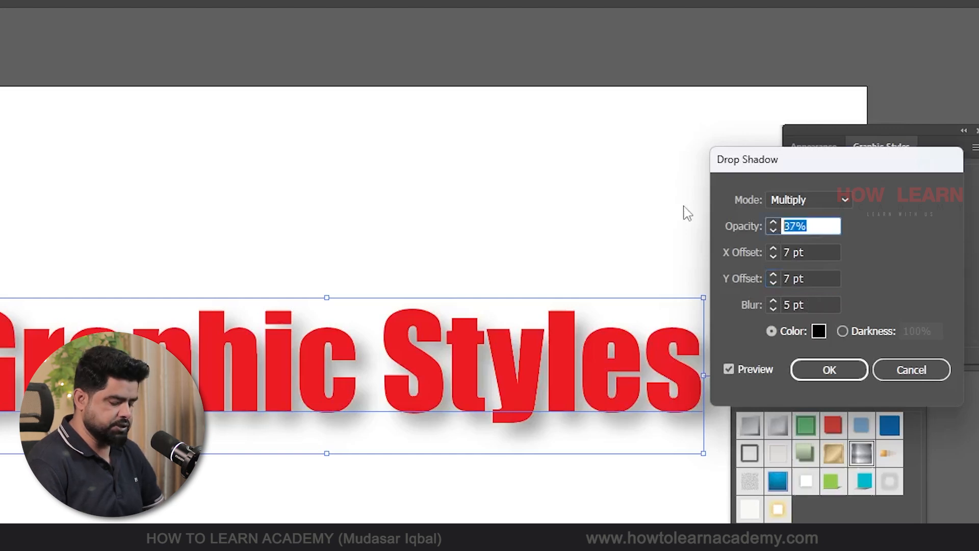
type("75")
Set the drop shadow's X offset to -6 pt and its Y offset to 14 pt
left_click(812, 251)
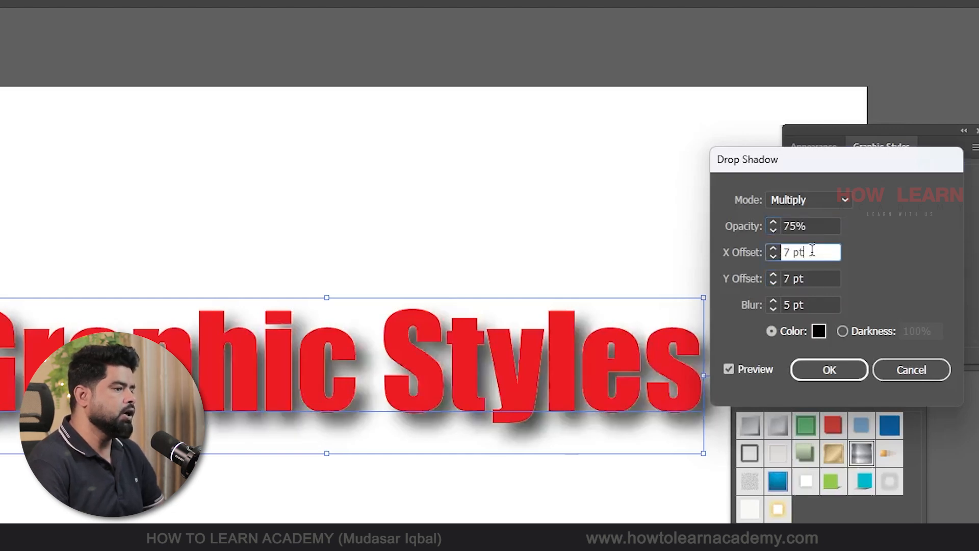
left_click(776, 249)
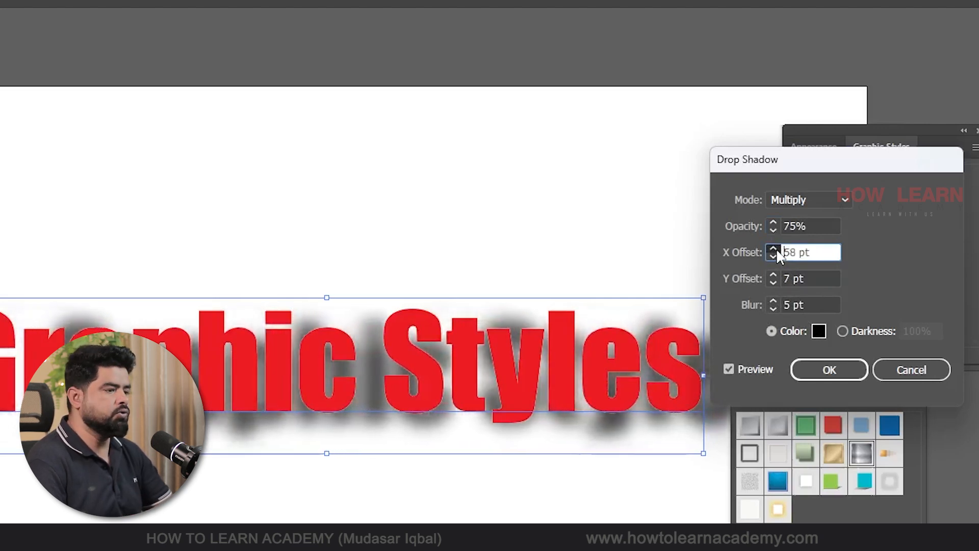
left_click(773, 257)
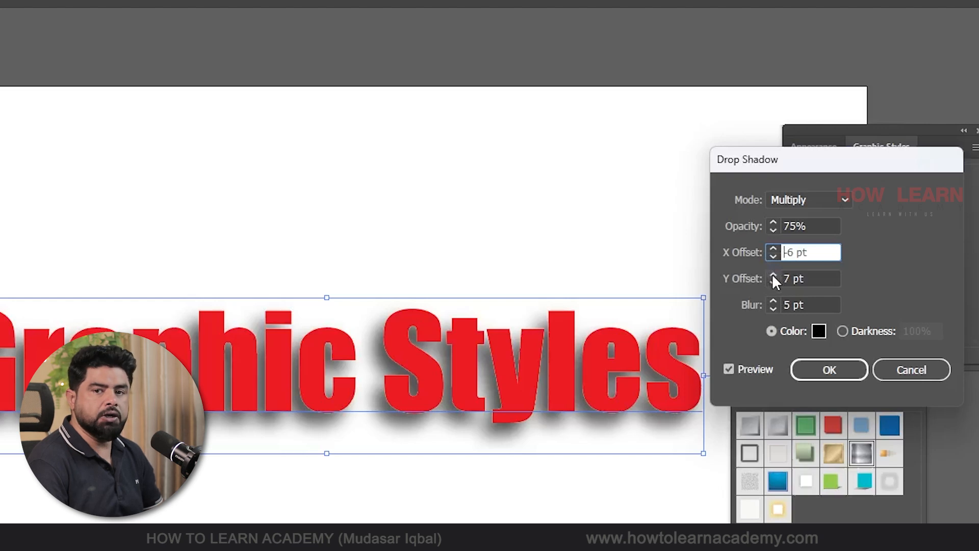
left_click_drag(772, 273, 773, 276)
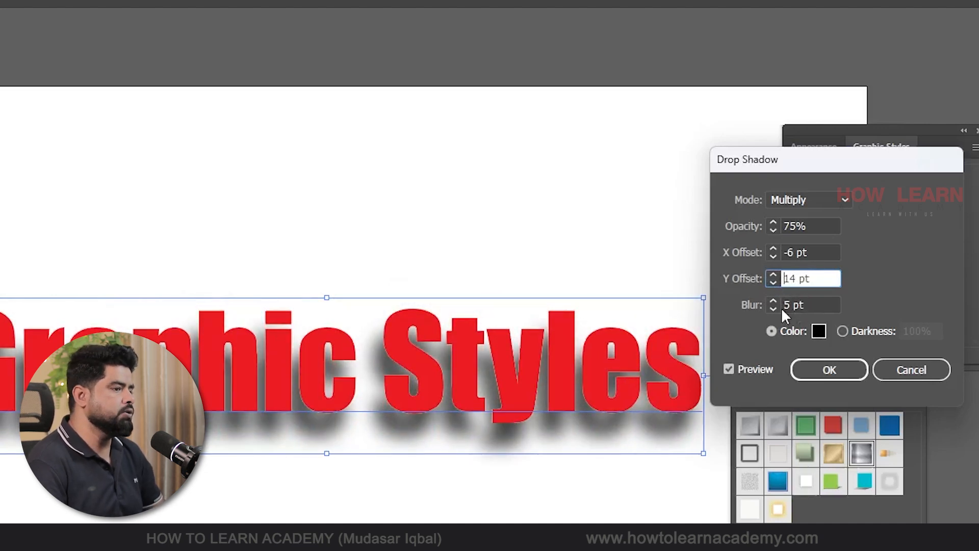
Set the shadow blur to 6 pt, keep the shadow color black, and apply the Drop Shadow effect
left_click_drag(776, 303, 773, 308)
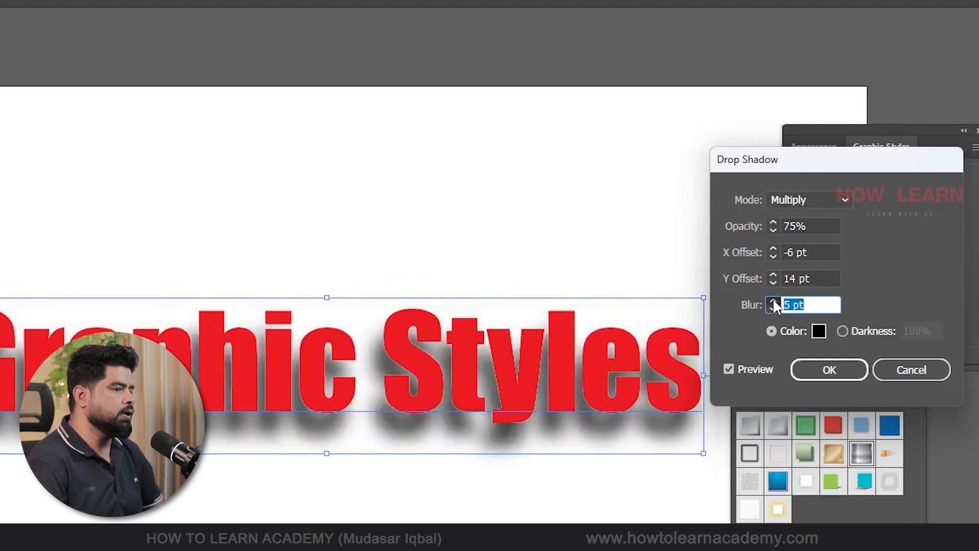
left_click(773, 300)
left_click(773, 300)
left_click(772, 308)
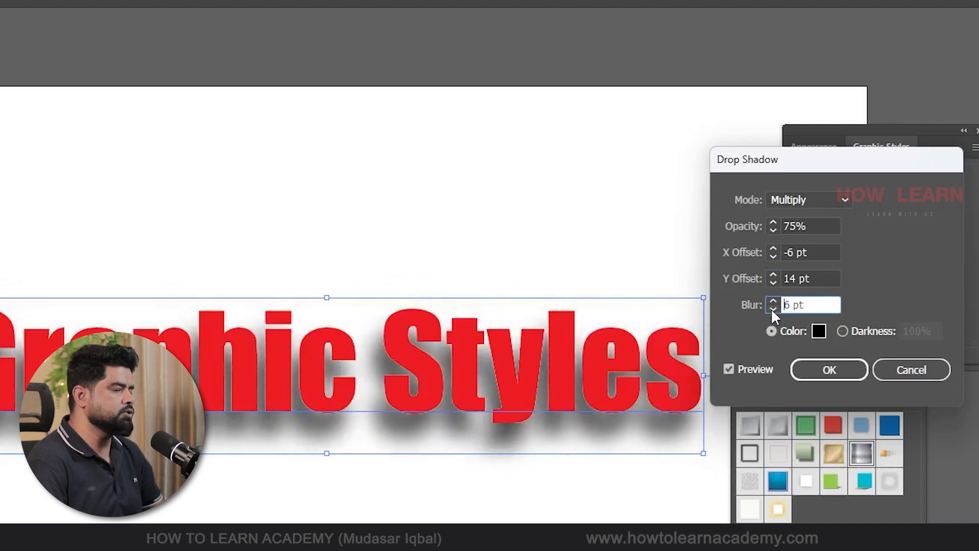
left_click(818, 332)
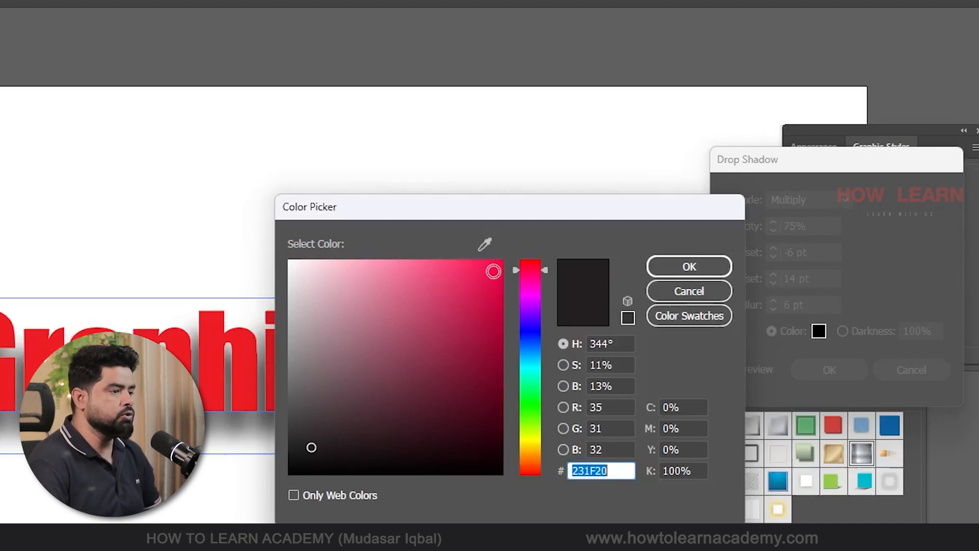
left_click(689, 269)
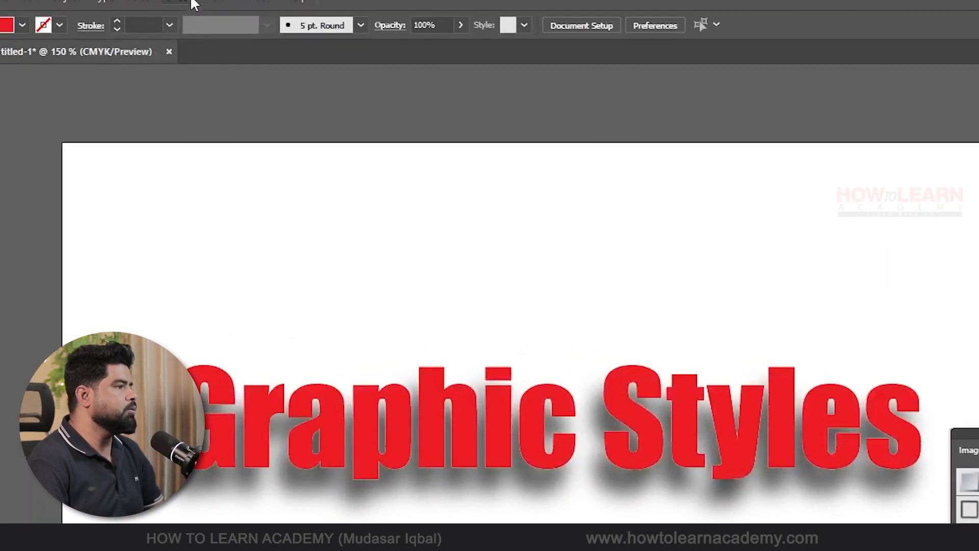
Move the blue rectangle up about 120 pt and left about 15 pt so it is centered horizontally on the artboard
left_click(242, 9)
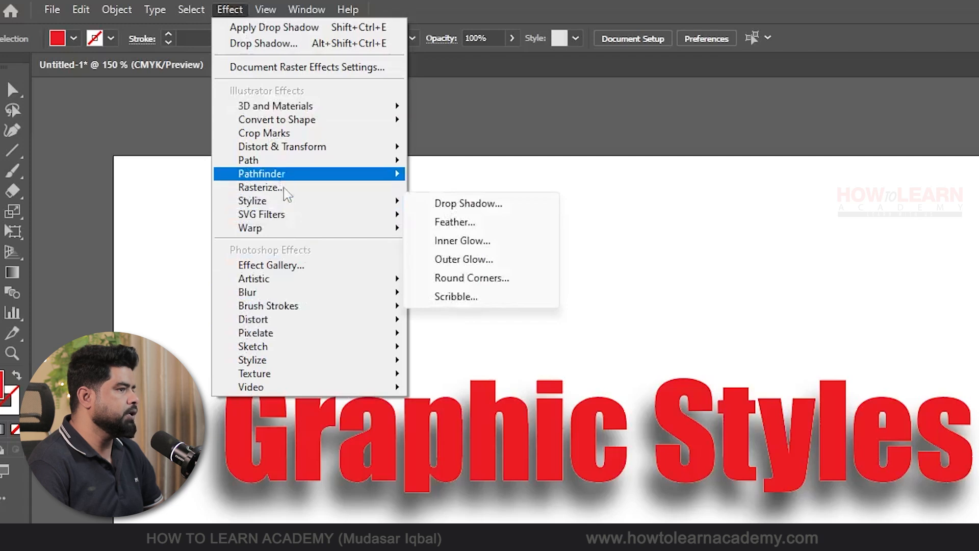
left_click(438, 145)
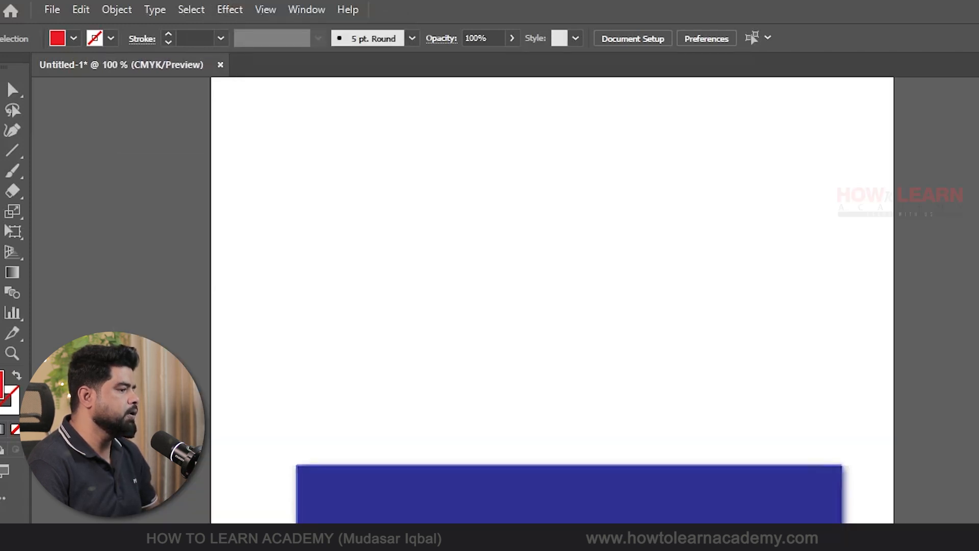
left_click_drag(539, 520, 523, 426)
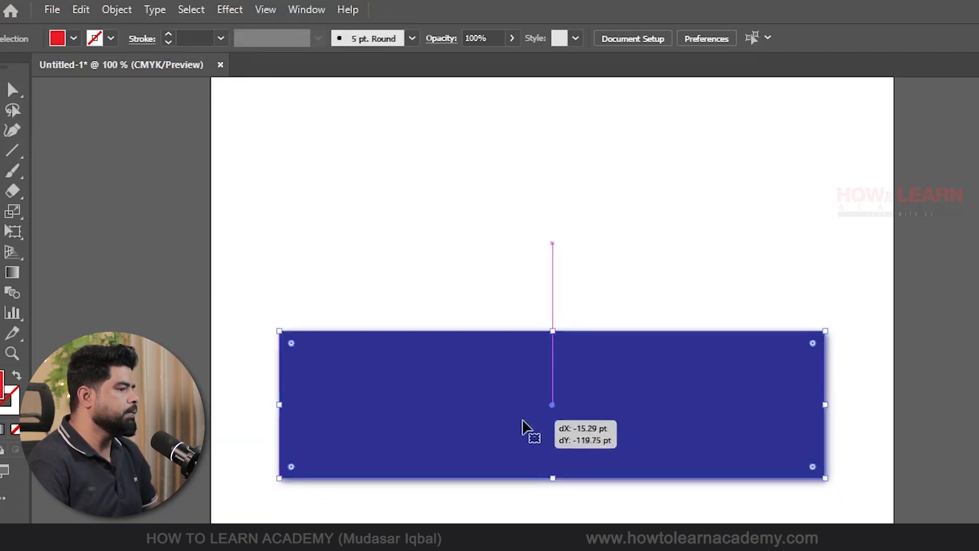
Try a Roughen effect on the blue rectangle with a relative size of 5% and a detail of 15 per inch
left_click(307, 10)
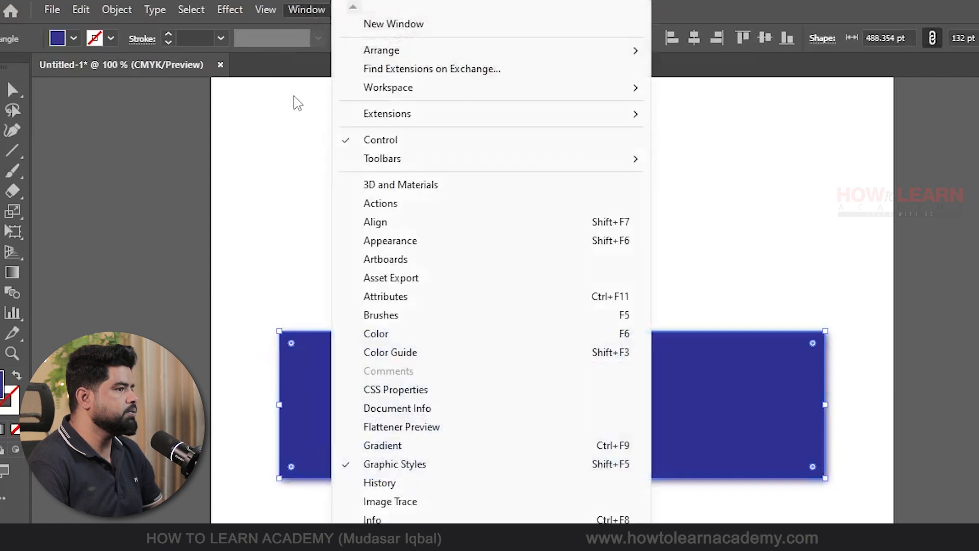
mouse_move(229, 10)
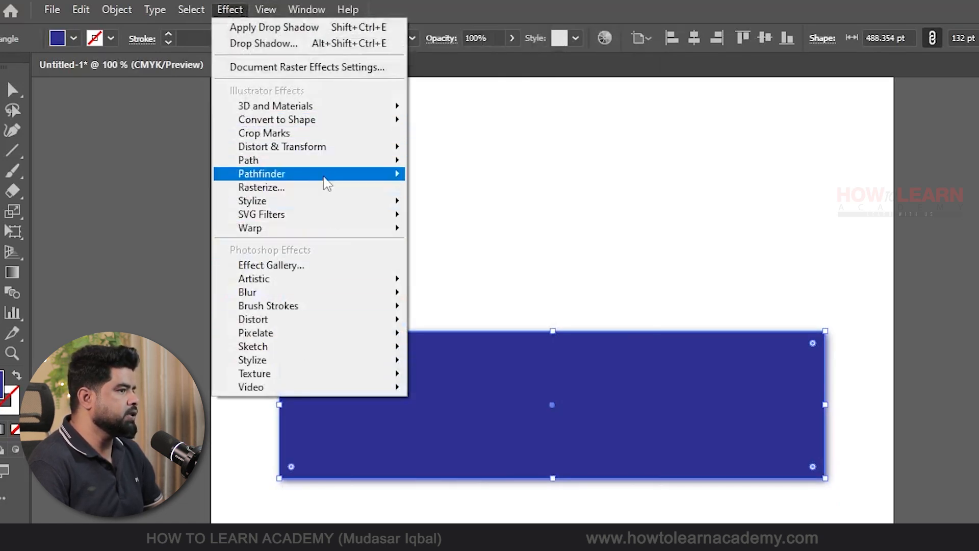
mouse_move(276, 147)
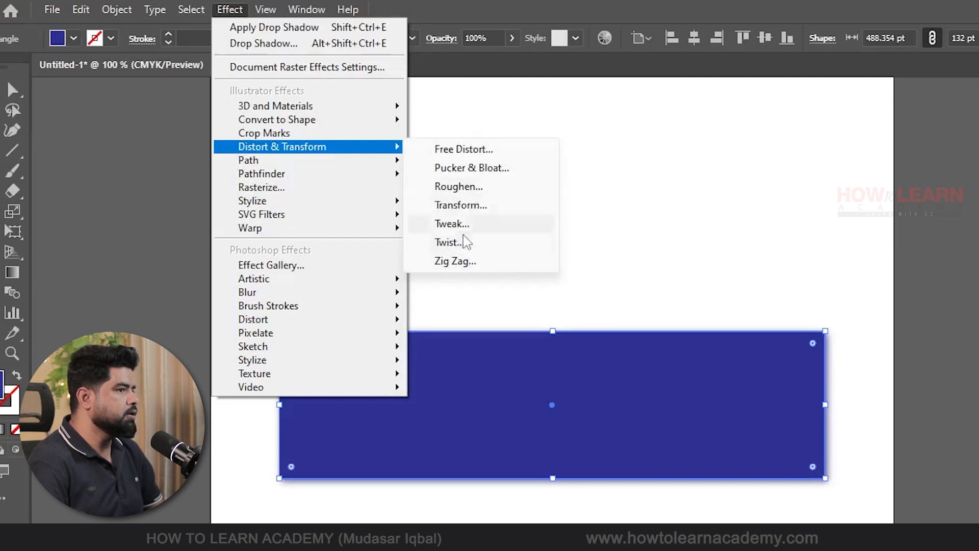
left_click(462, 188)
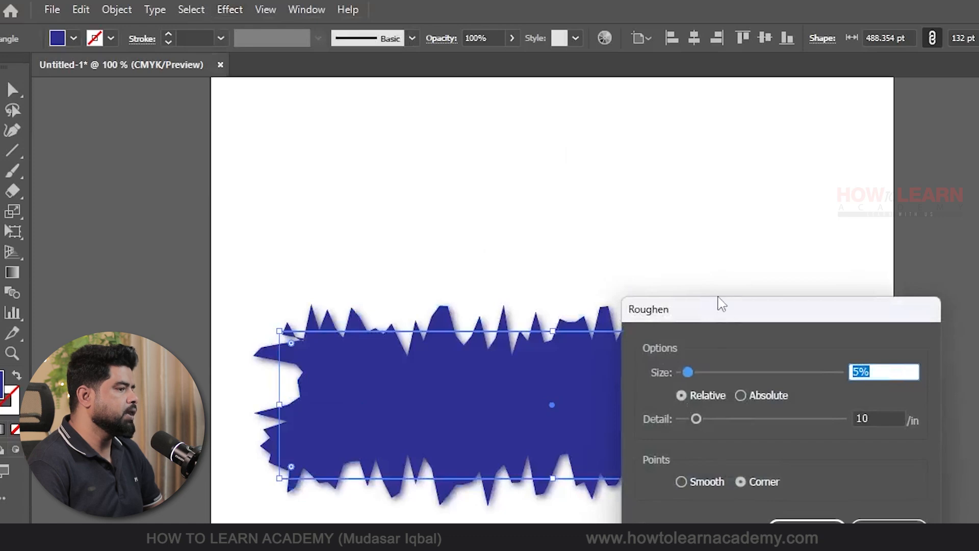
left_click_drag(722, 303, 712, 477)
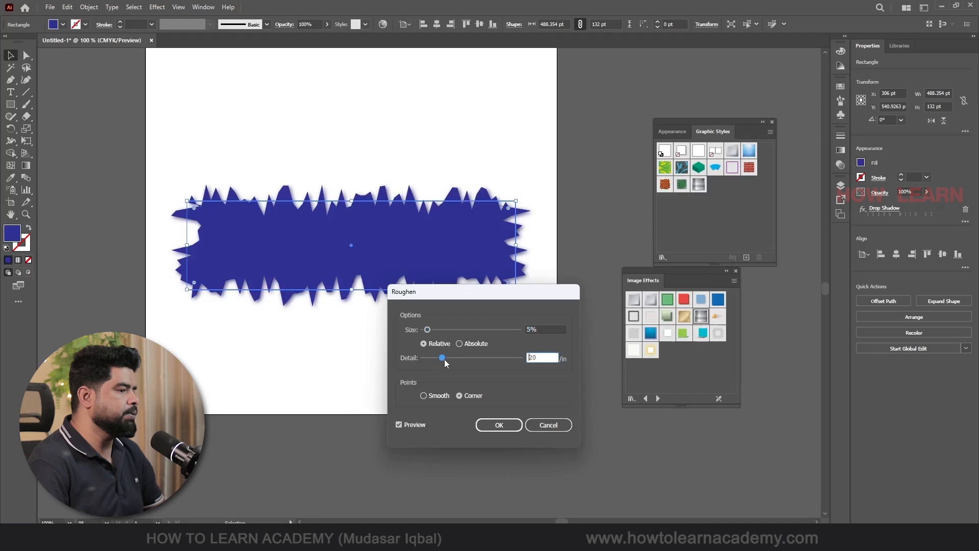
left_click_drag(433, 357, 441, 362)
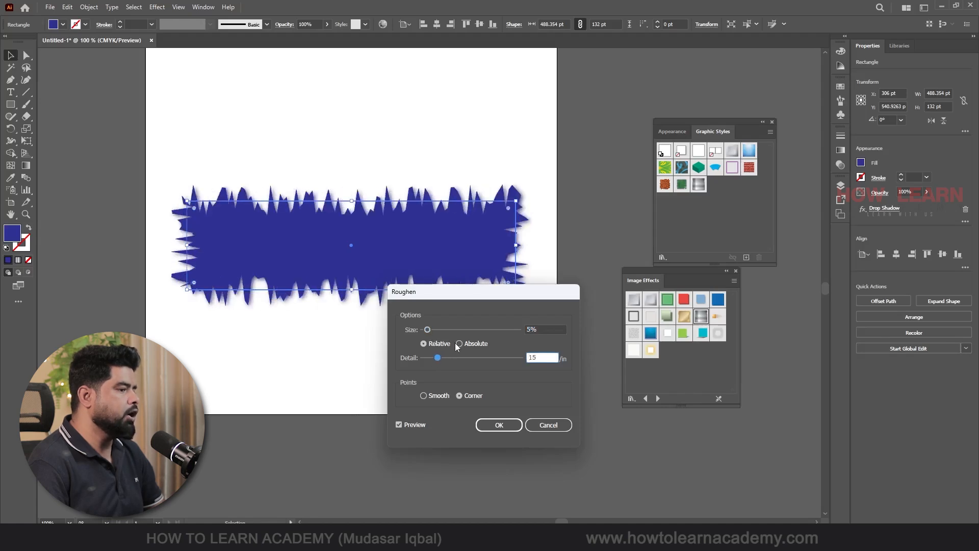
Try an absolute Roughen size of 15 pt with smooth points, compare it with relative sizing, and discard the effect
left_click(458, 345)
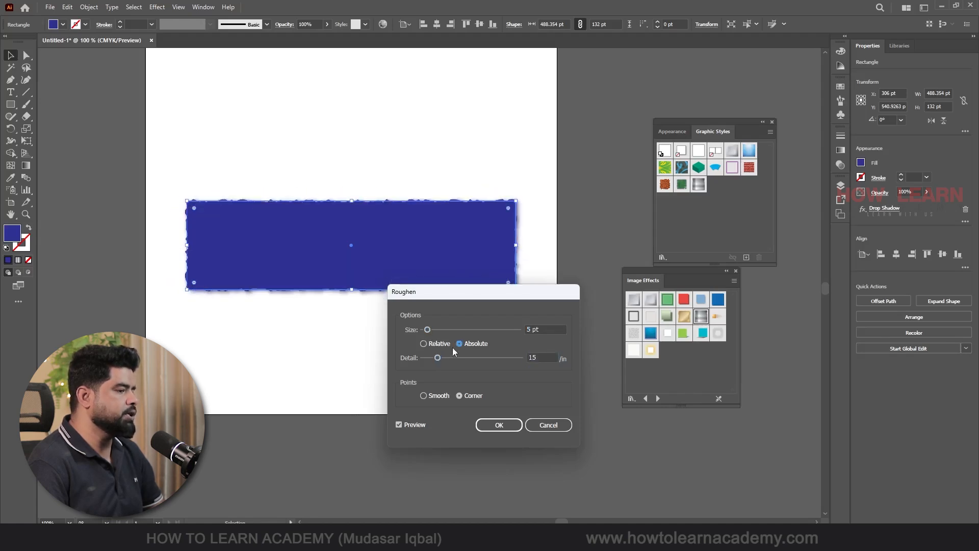
left_click_drag(437, 358, 438, 332)
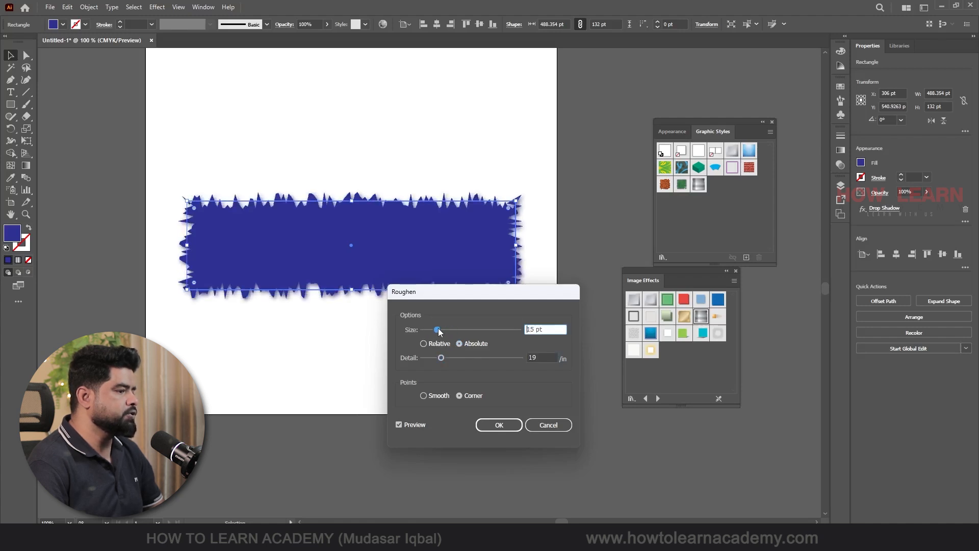
left_click(424, 396)
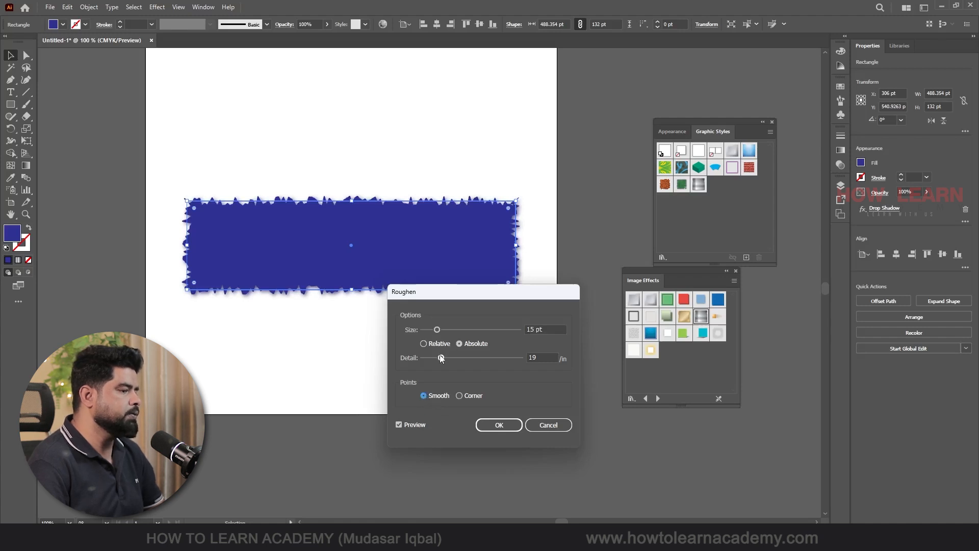
left_click_drag(442, 358, 435, 358)
left_click(424, 344)
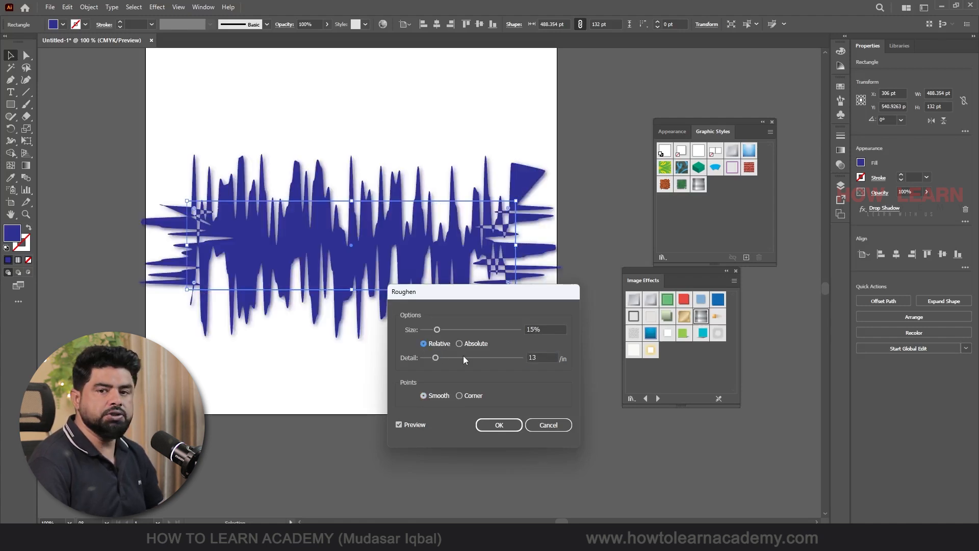
left_click(554, 430)
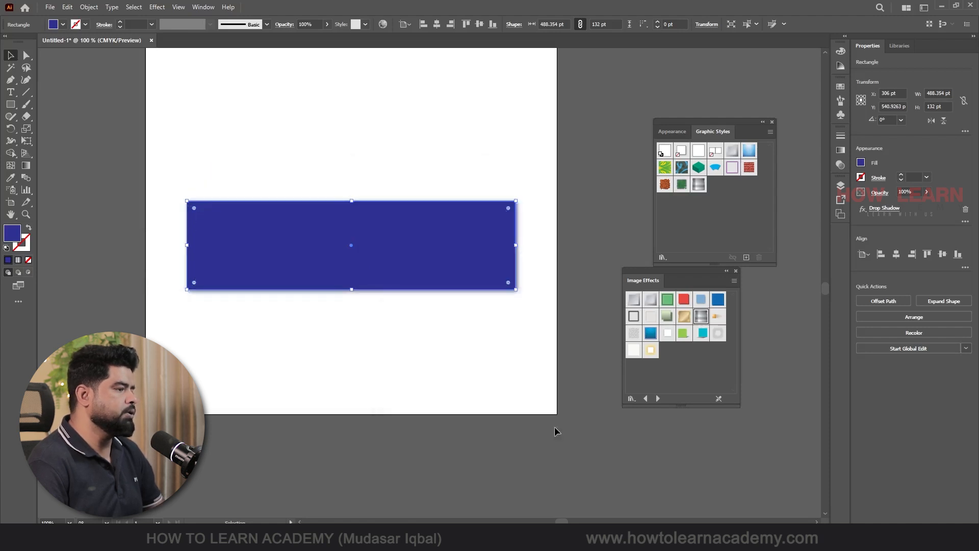
Try an absolute Zig Zag effect of 24 pt with corner points on the blue rectangle, vary its ridges per segment, and discard the effect
left_click(164, 8)
mouse_move(195, 102)
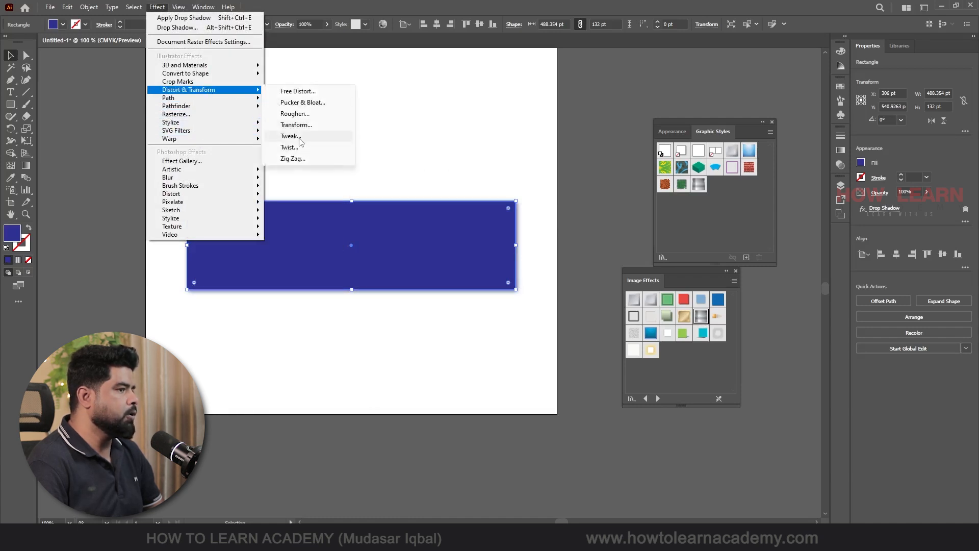
left_click(291, 158)
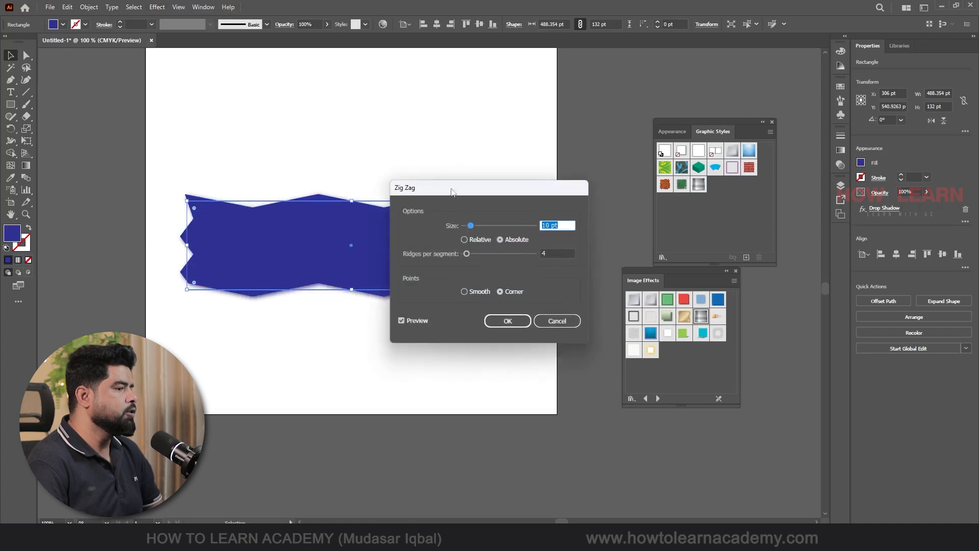
left_click_drag(464, 214, 455, 322)
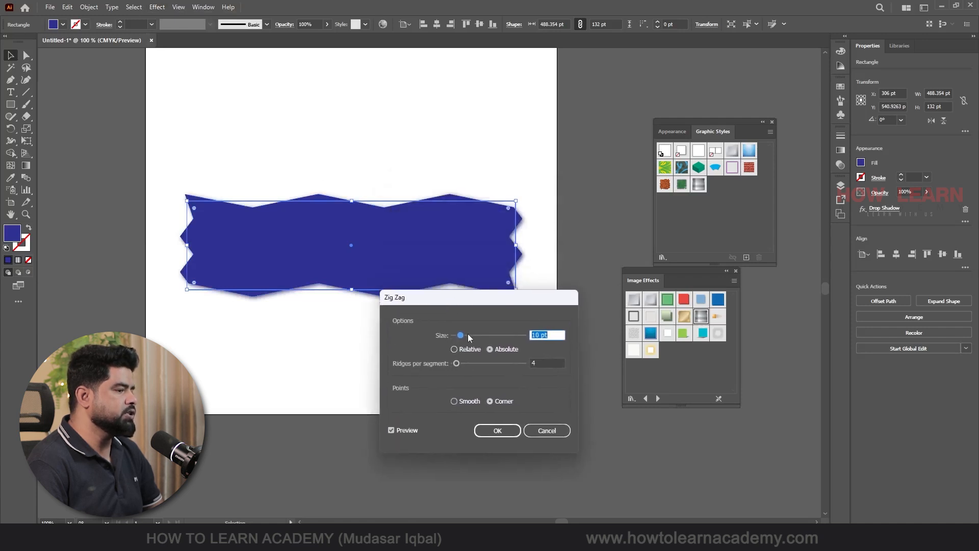
left_click_drag(469, 339, 477, 338)
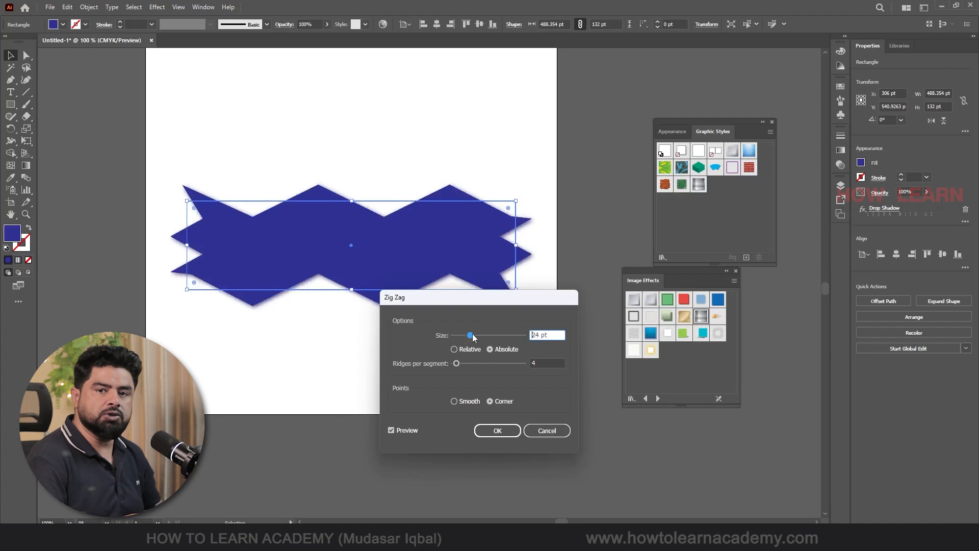
left_click(456, 365)
left_click_drag(468, 367, 453, 365)
left_click(542, 433)
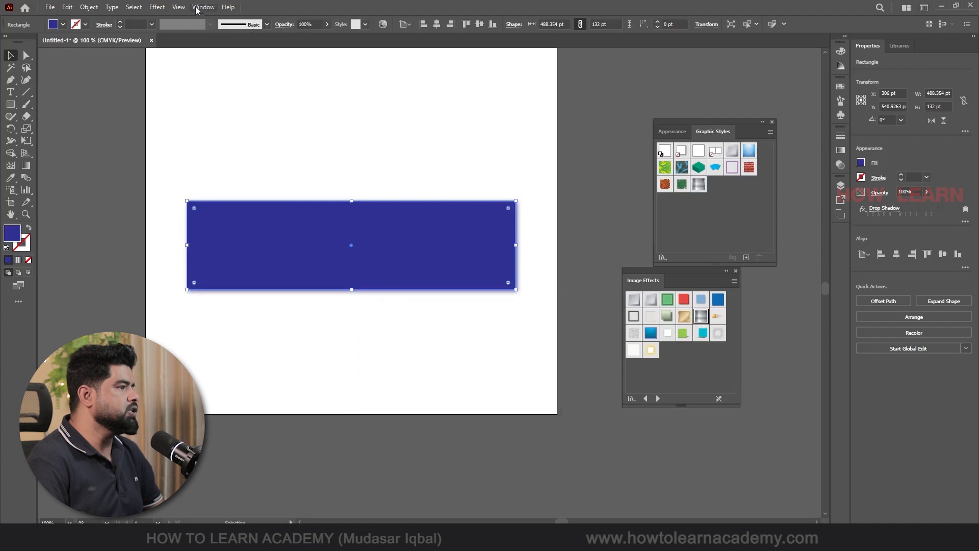
Try a relative Tweak effect on the blue rectangle with 13% horizontal and 23% vertical amounts, and discard it
left_click(165, 8)
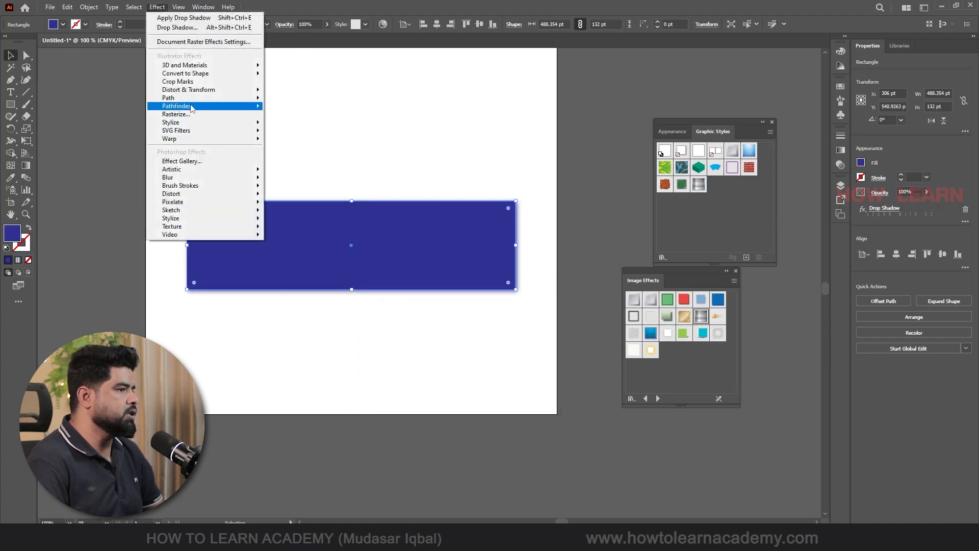
mouse_move(198, 91)
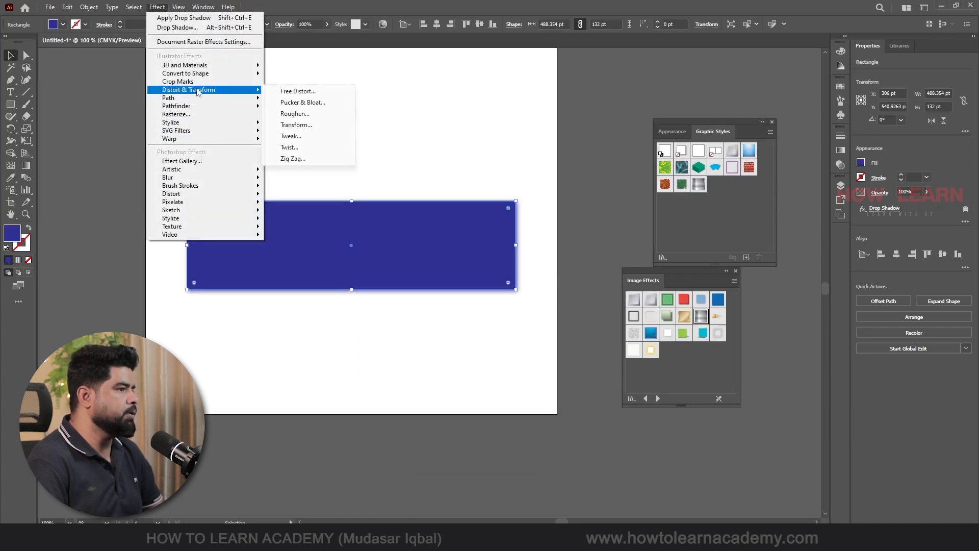
left_click(291, 136)
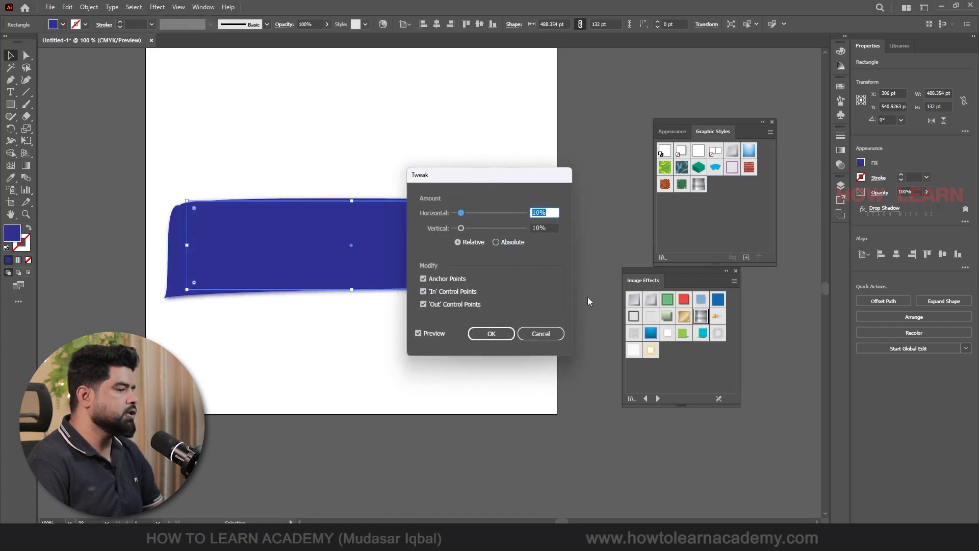
left_click_drag(485, 175, 562, 303)
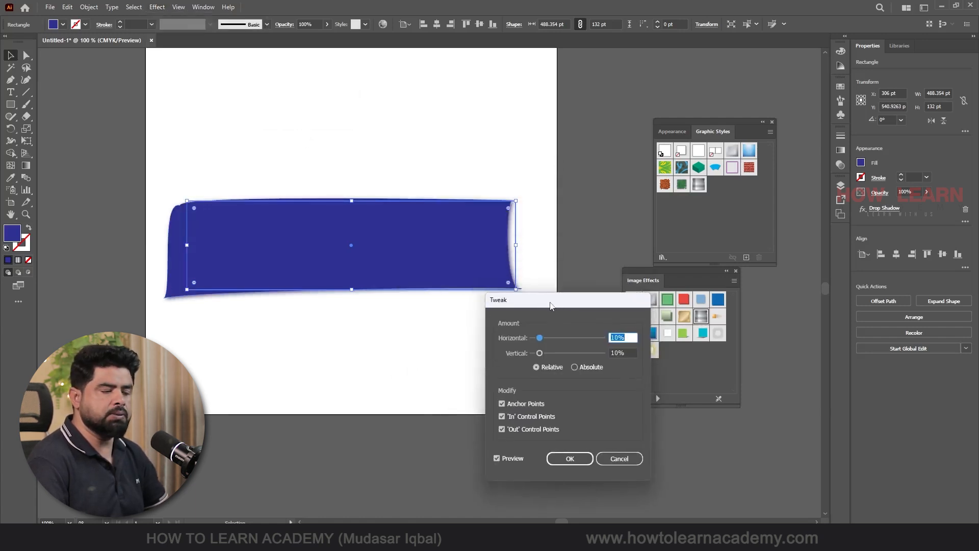
left_click_drag(551, 341, 538, 358)
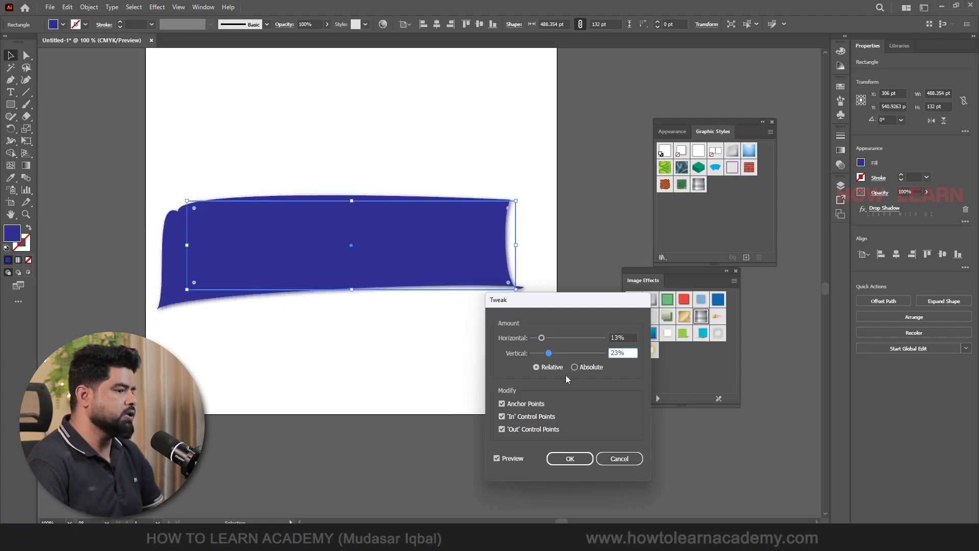
left_click(618, 459)
Bring up the available Warp effects for the blue rectangle
left_click(158, 7)
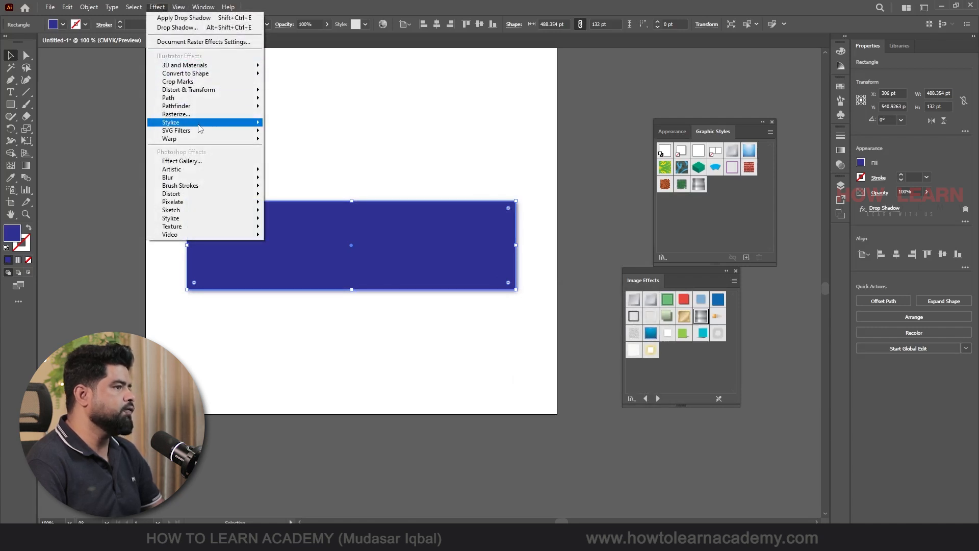
mouse_move(204, 75)
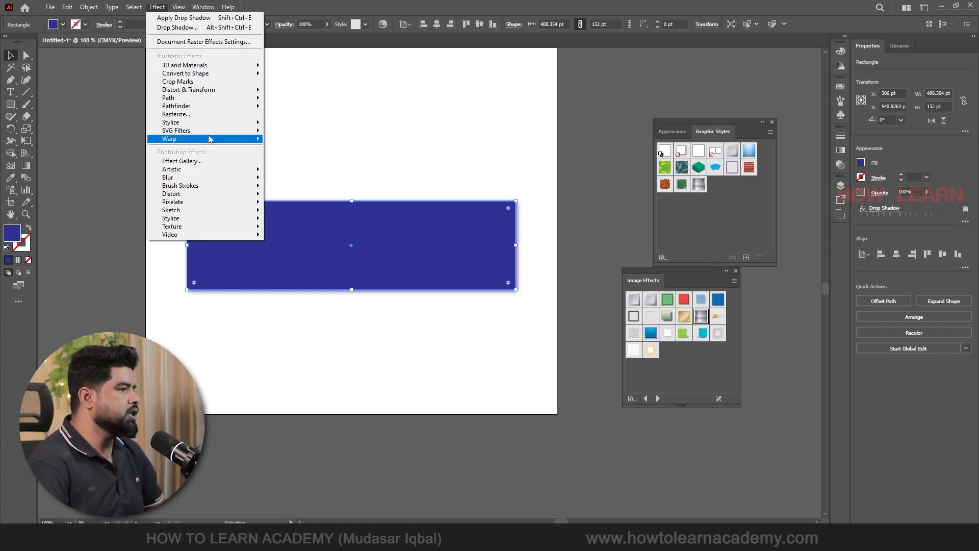
mouse_move(199, 141)
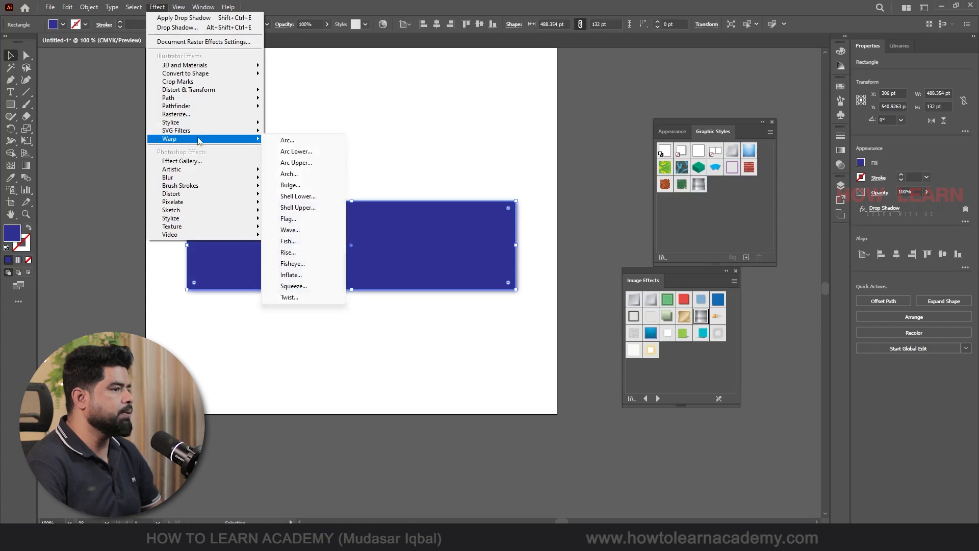